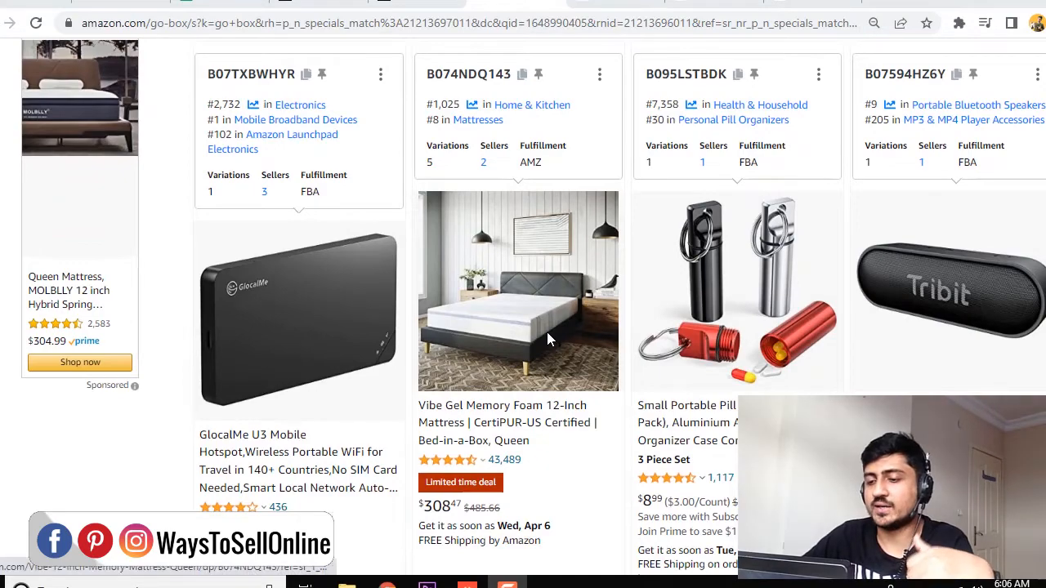
Browse the limited-time deals in the search results and open the Microworld 3D Metal Puzzle Music Box listing to examine its deal price.
scroll(547, 339, down, 5)
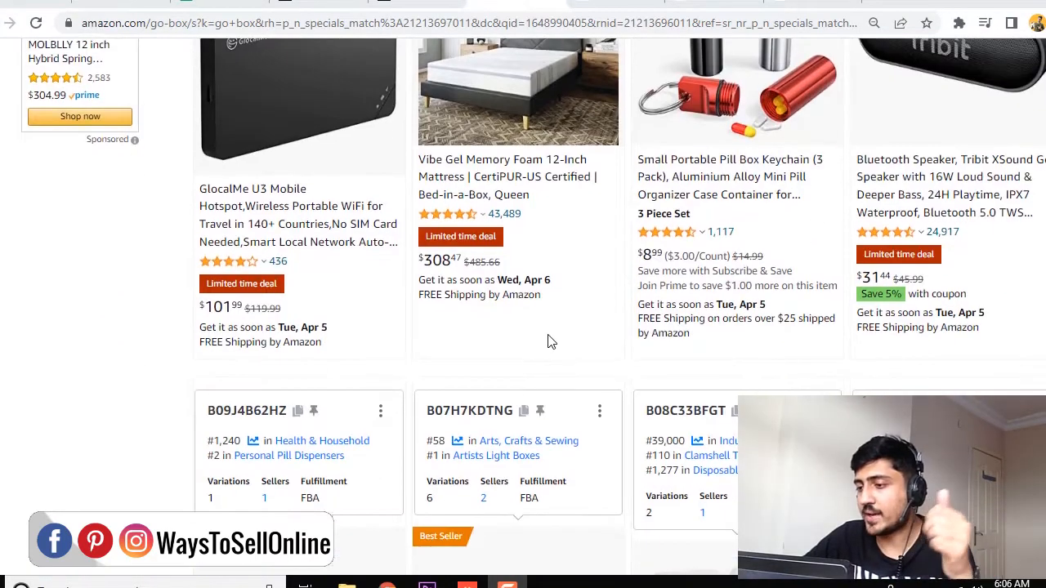
scroll(549, 341, up, 3)
scroll(385, 250, down, 3)
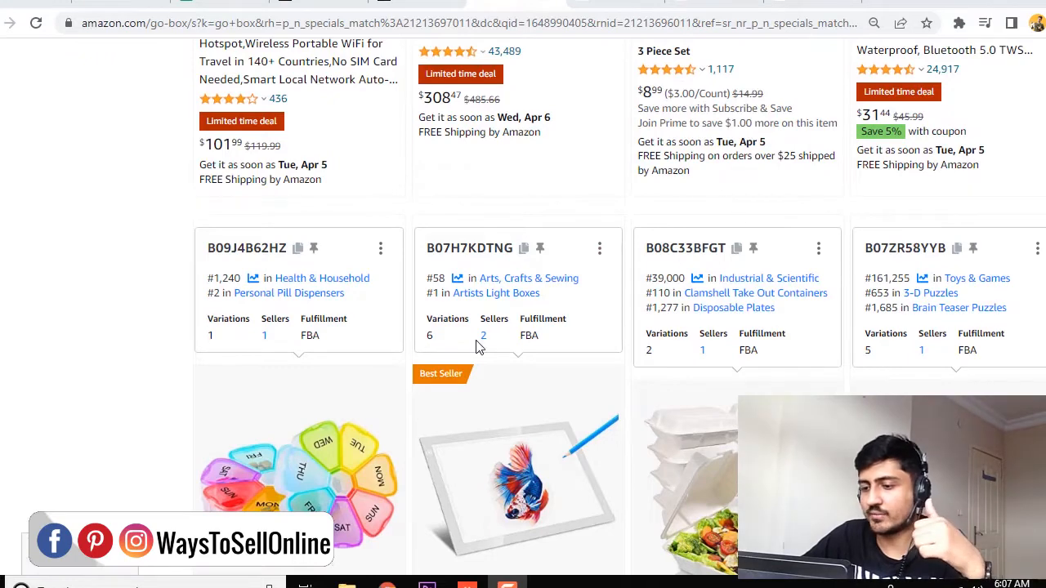
scroll(877, 141, down, 4)
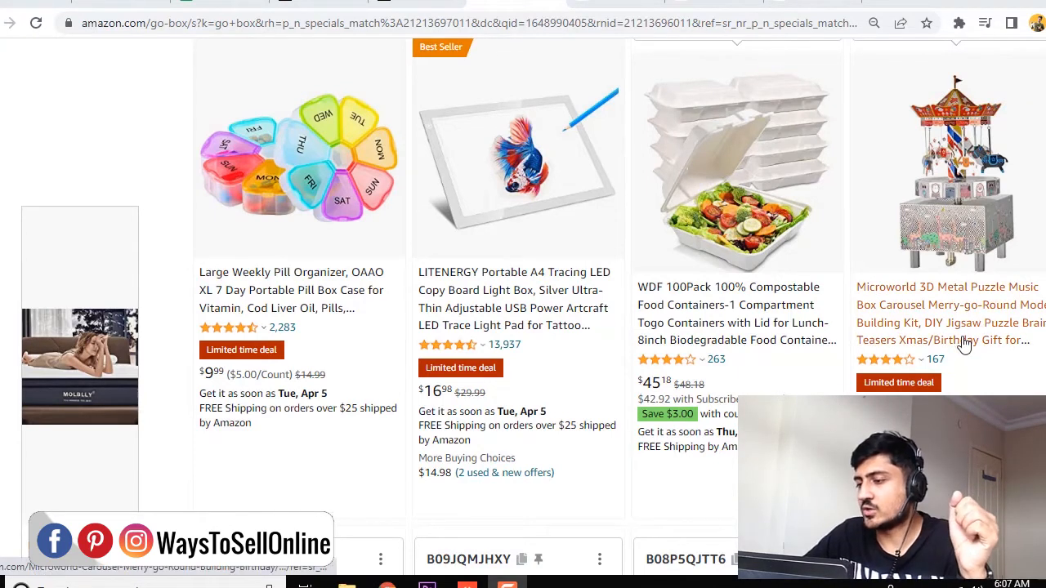
click(1014, 339)
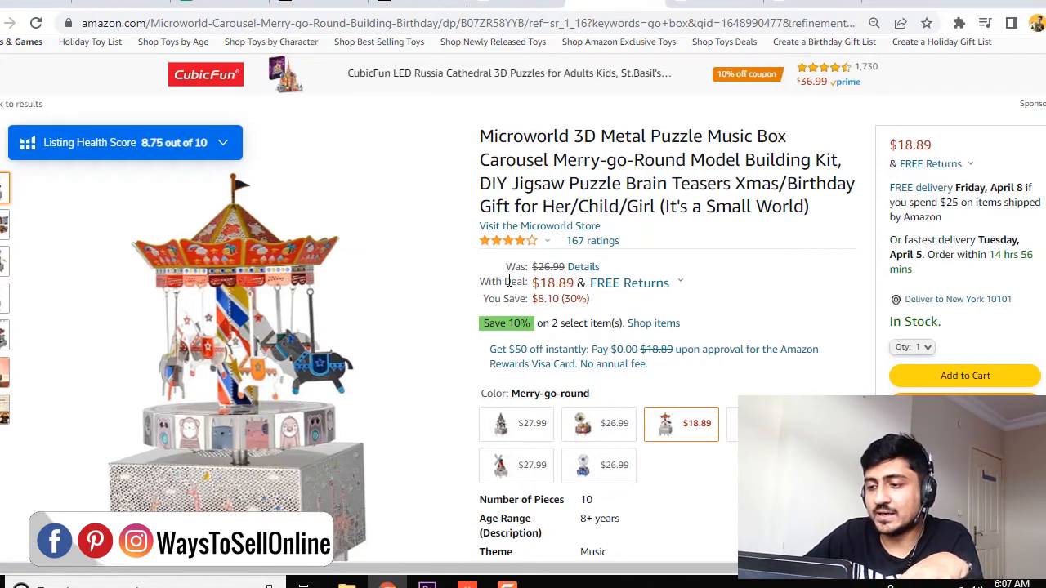
drag(481, 284, 525, 282)
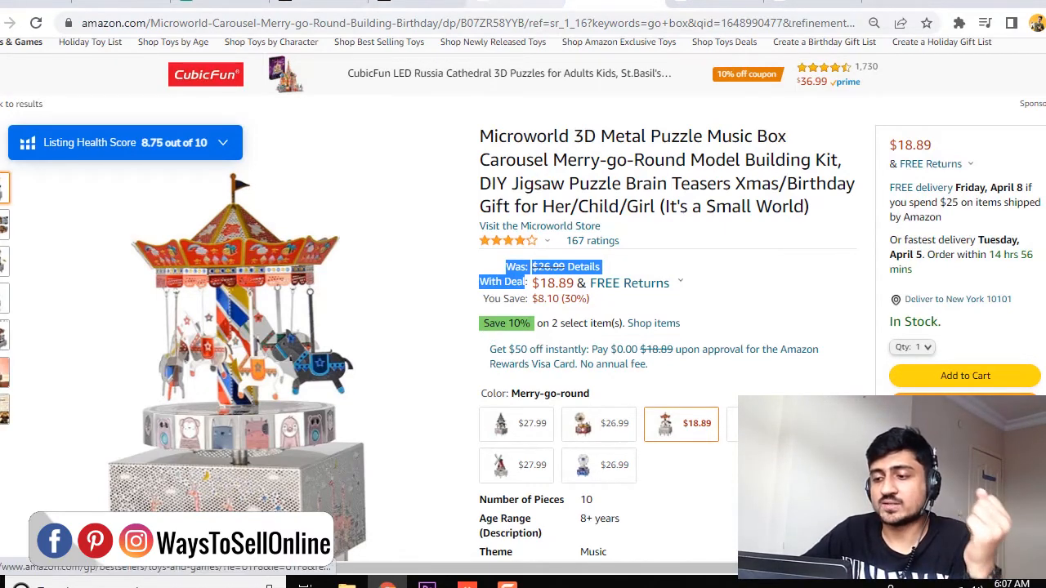
Switch to Amazon Seller Central and check the breakdowns of today's sales and the total balance.
click(523, 2)
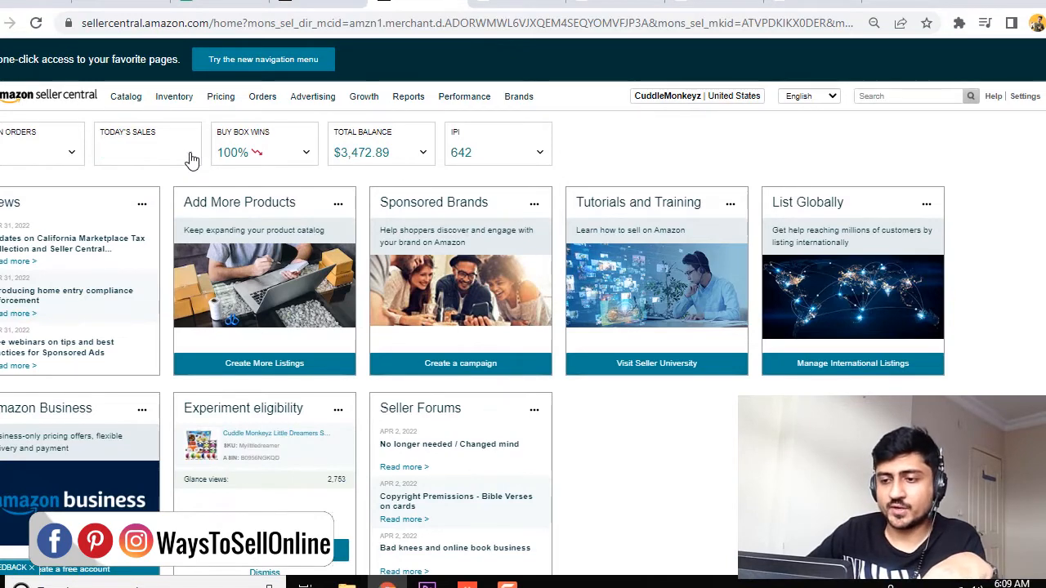
click(189, 157)
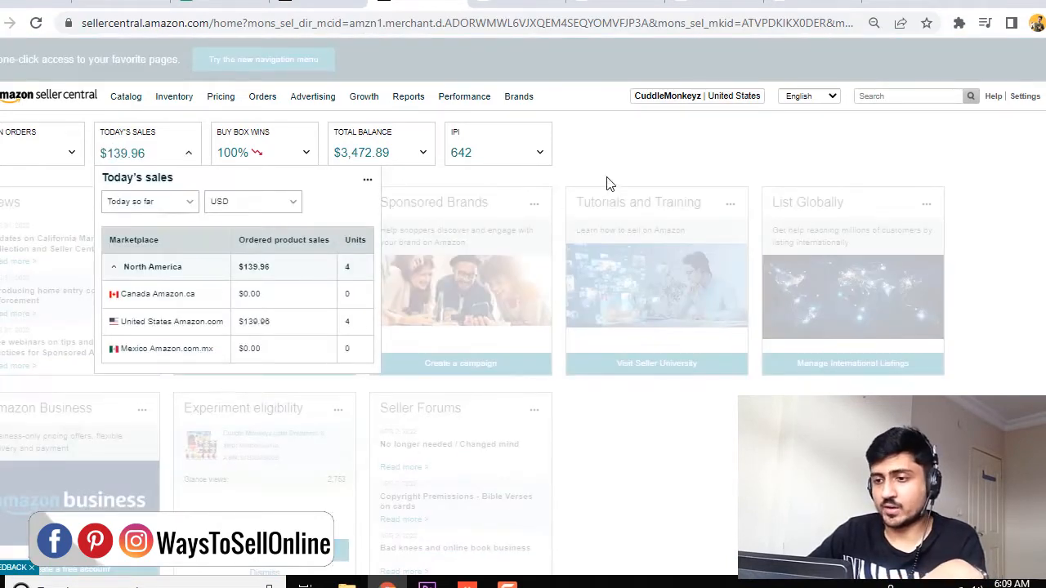
click(572, 175)
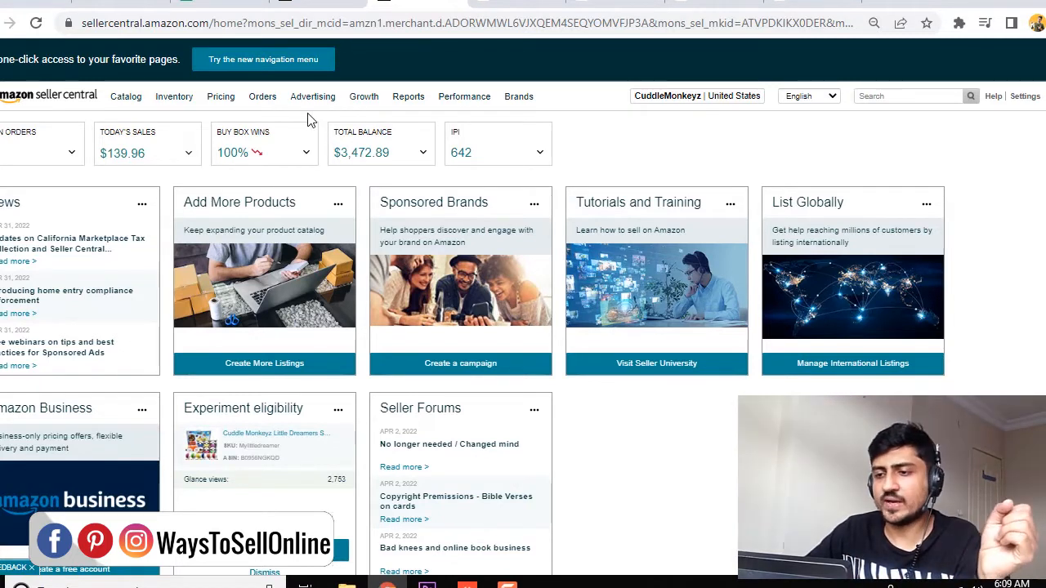
mouse_move(314, 110)
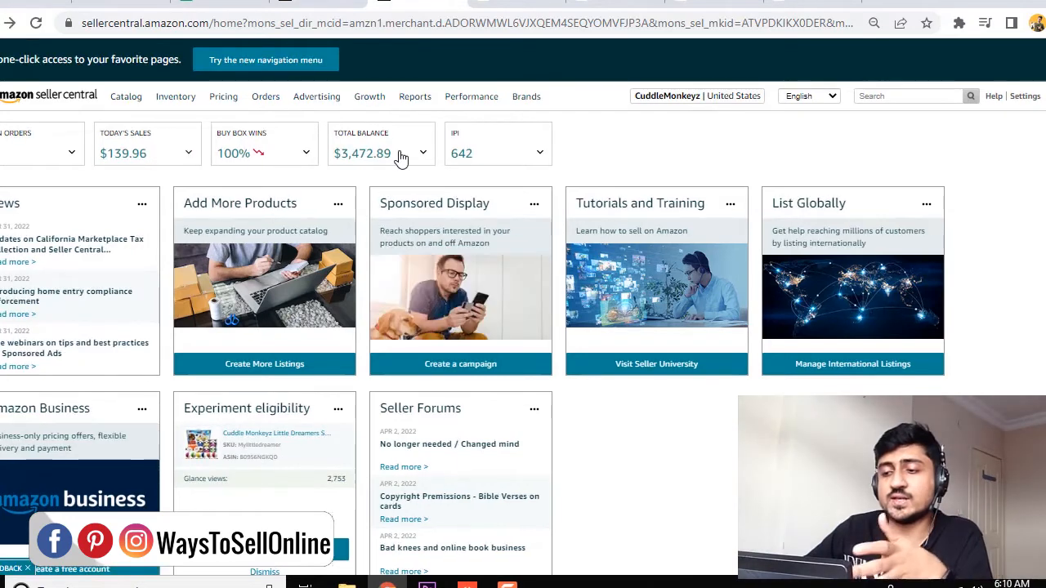
click(337, 156)
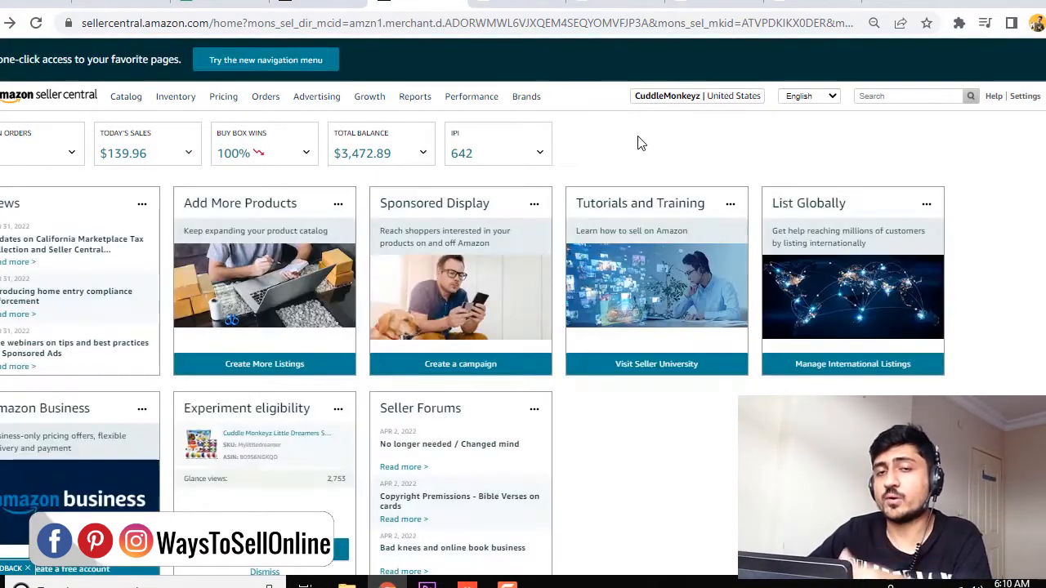
click(638, 143)
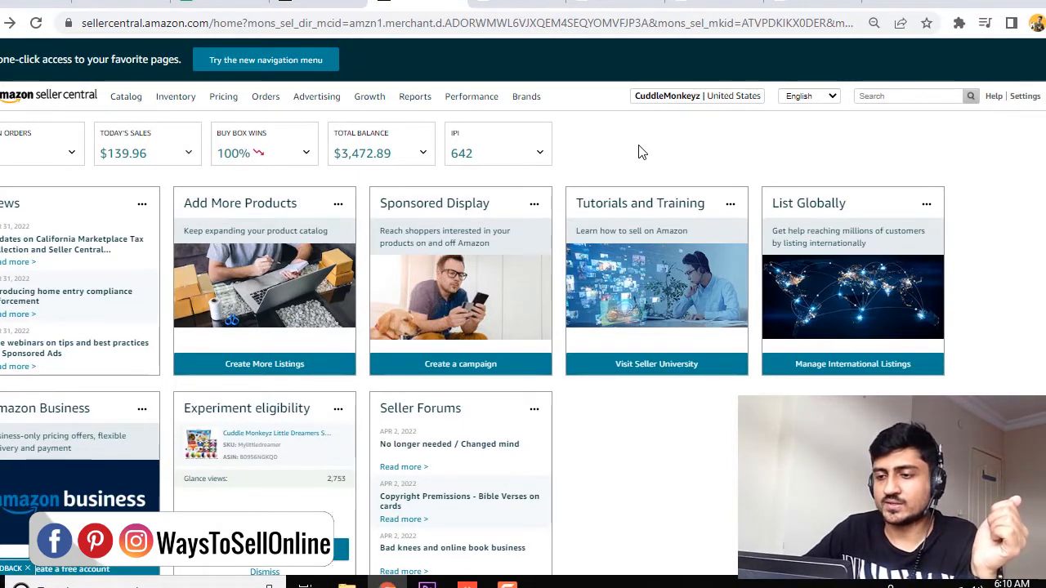
Open the Promotions page from the advertising options and view the existing active promotions.
mouse_move(322, 103)
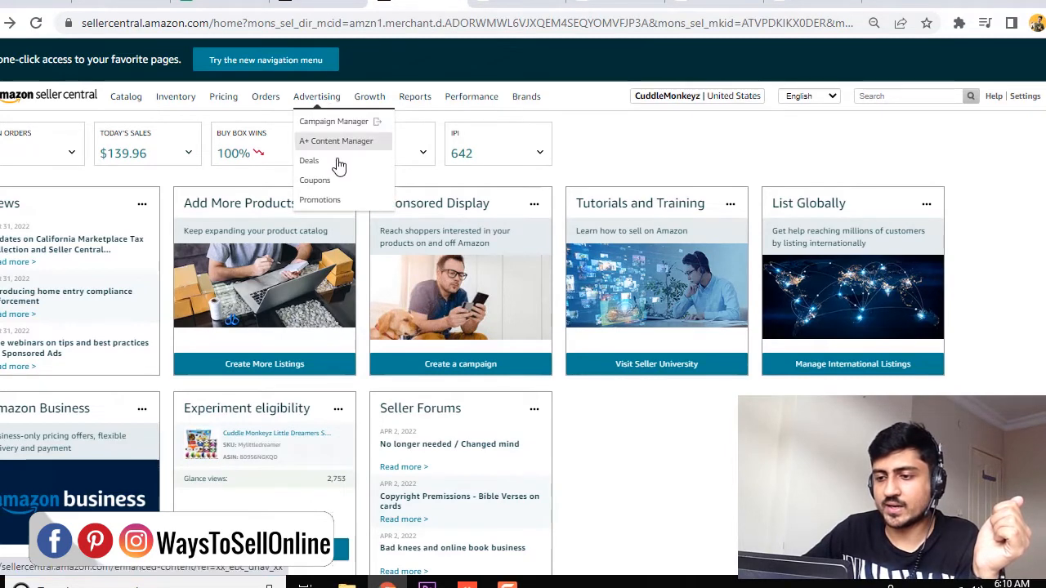
click(321, 199)
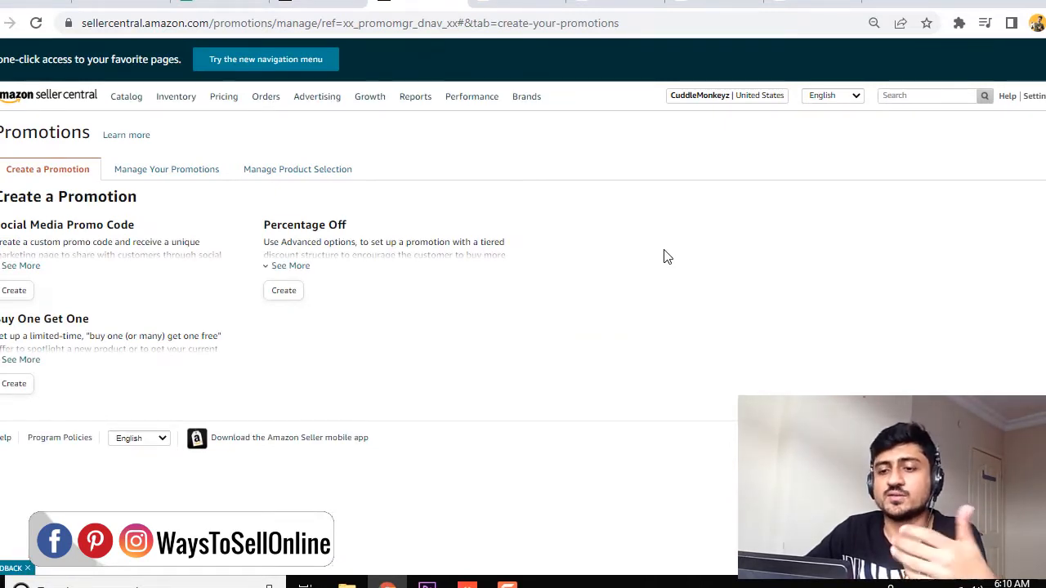
drag(1, 197, 131, 197)
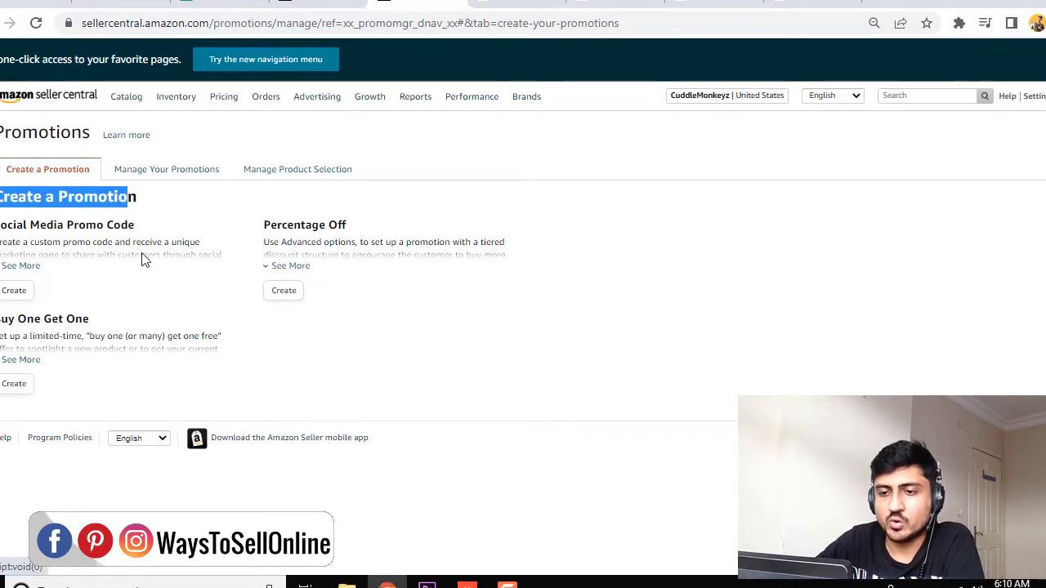
drag(264, 224, 347, 226)
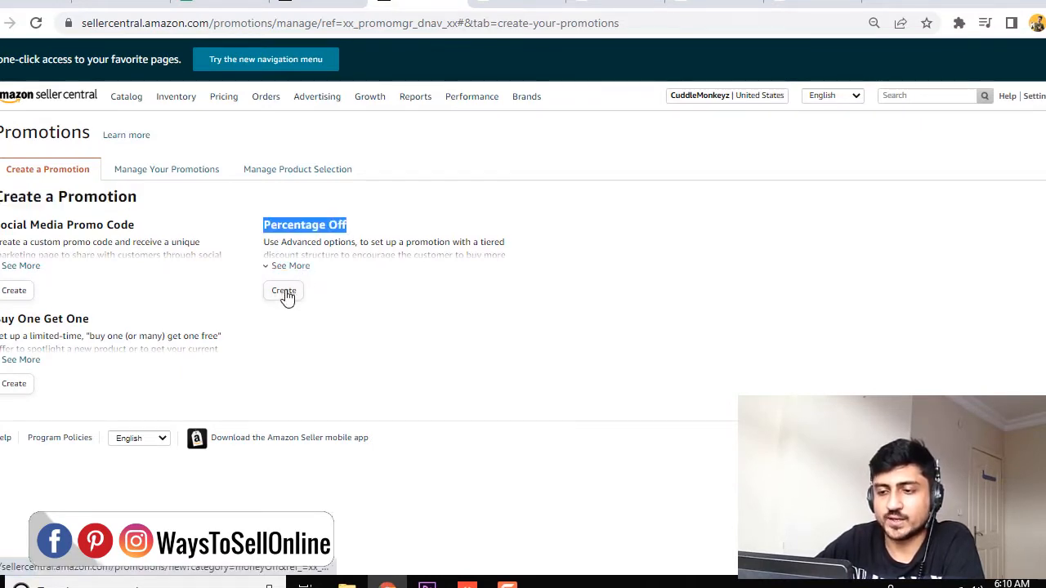
click(156, 174)
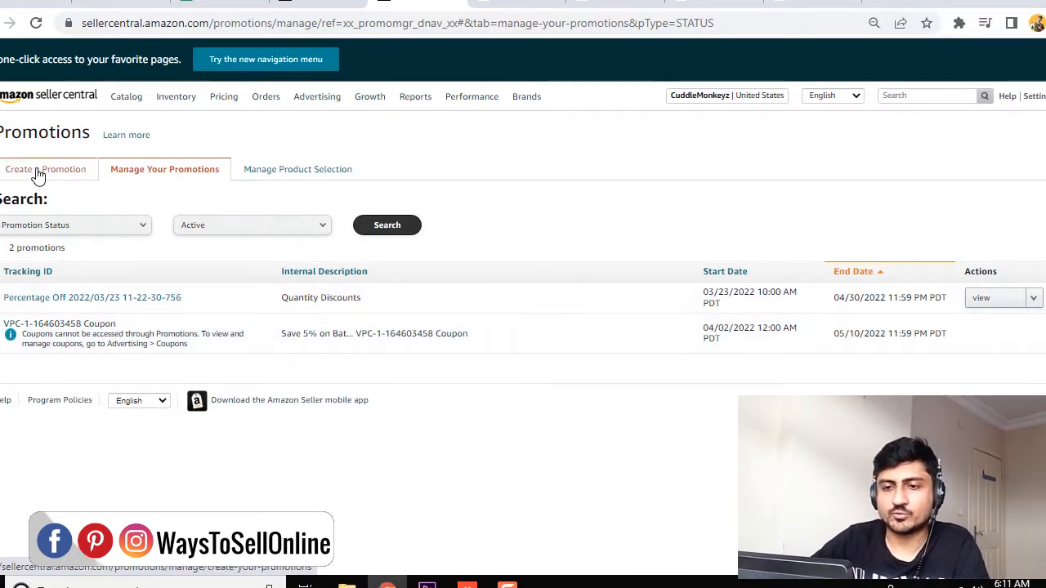
Start a Percentage Off promotion giving 5 percent off when the buyer purchases at least 2 items.
click(38, 174)
click(285, 294)
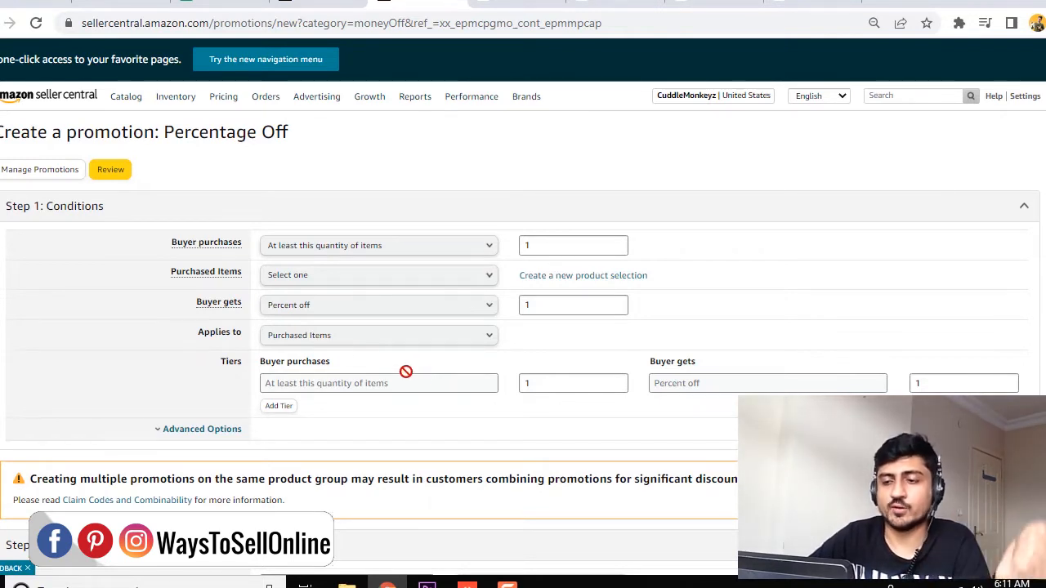
mouse_move(180, 248)
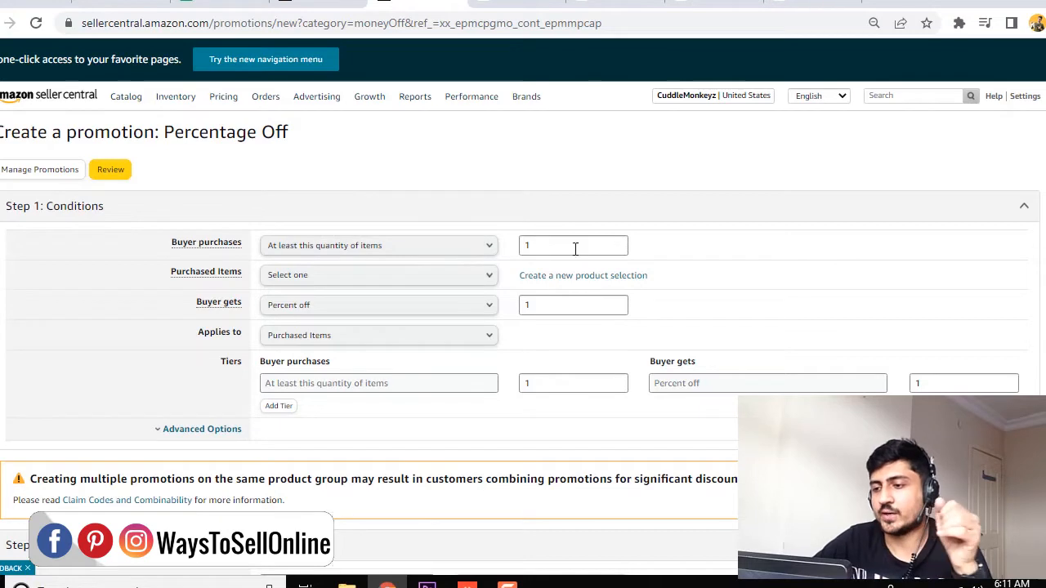
double_click(549, 248)
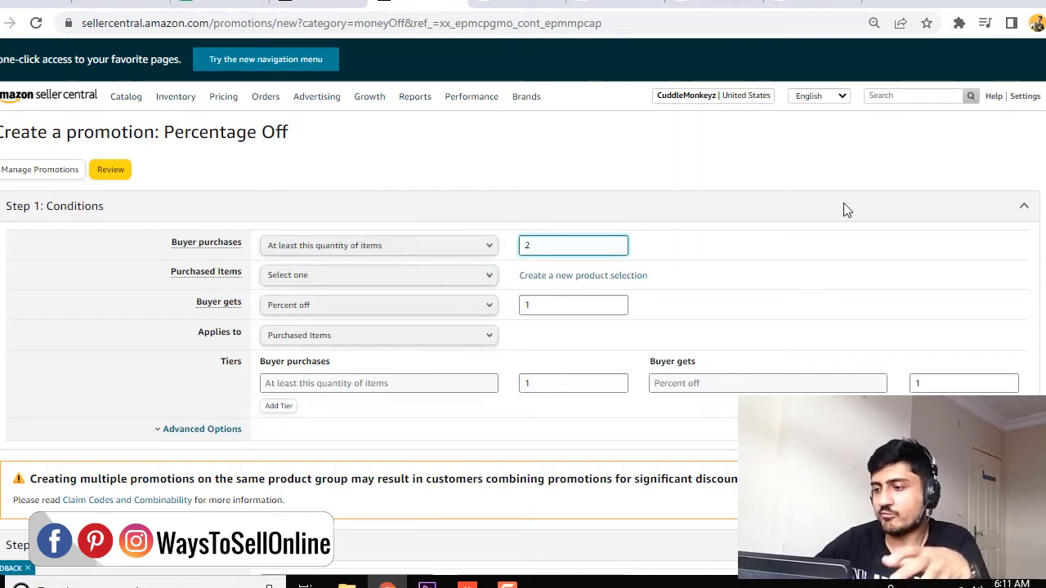
click(746, 248)
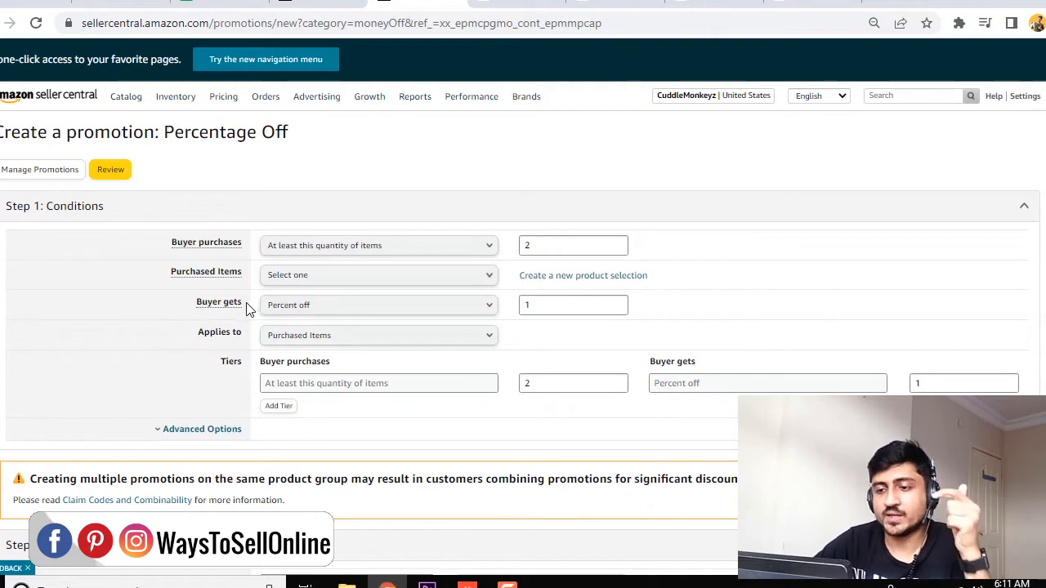
click(523, 304)
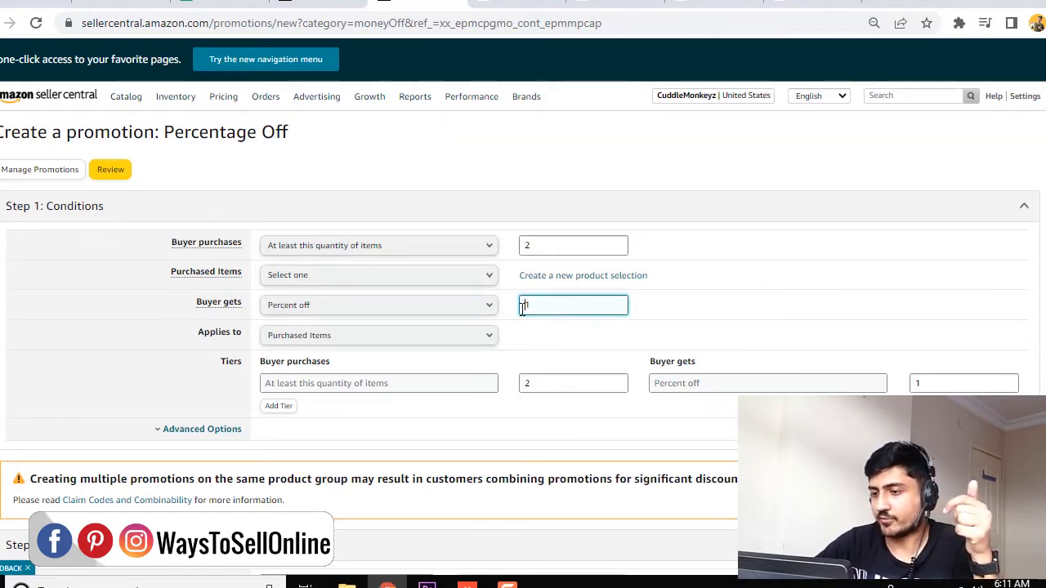
key(BackSpace)
text(5)
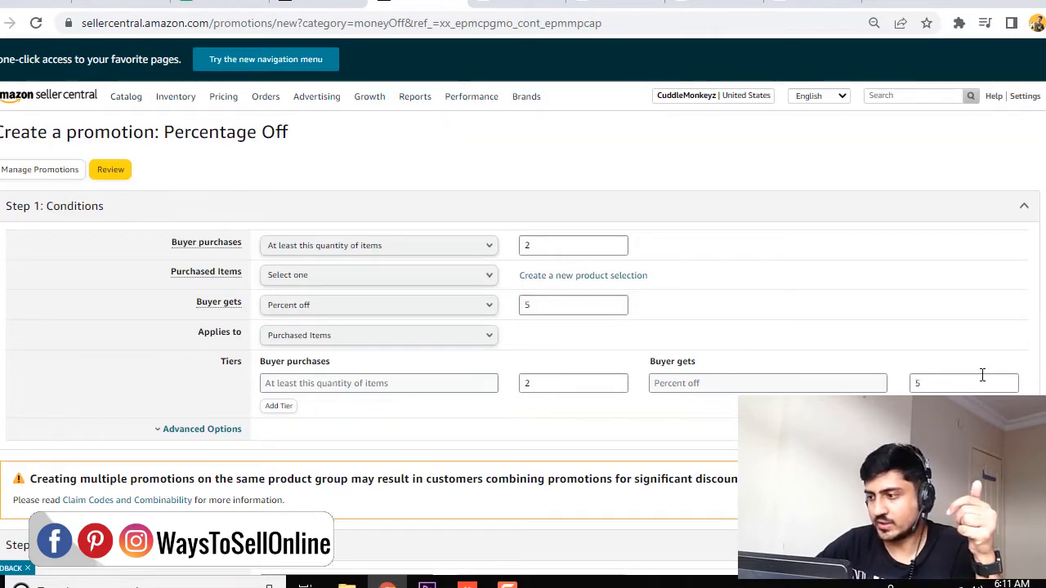
Add a second discount tier giving 10 percent off for at least 3 items.
click(286, 408)
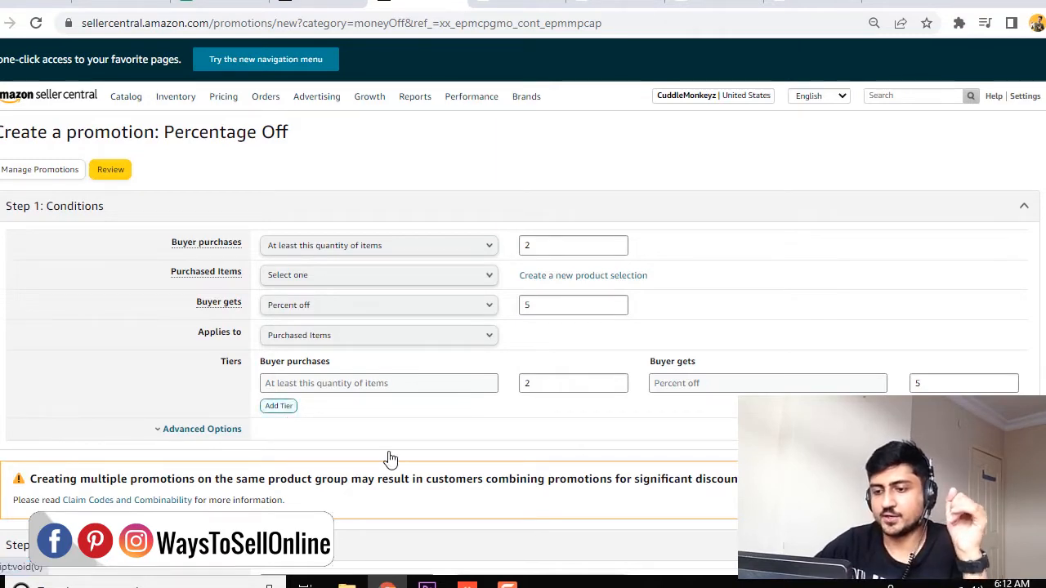
click(559, 411)
text(3)
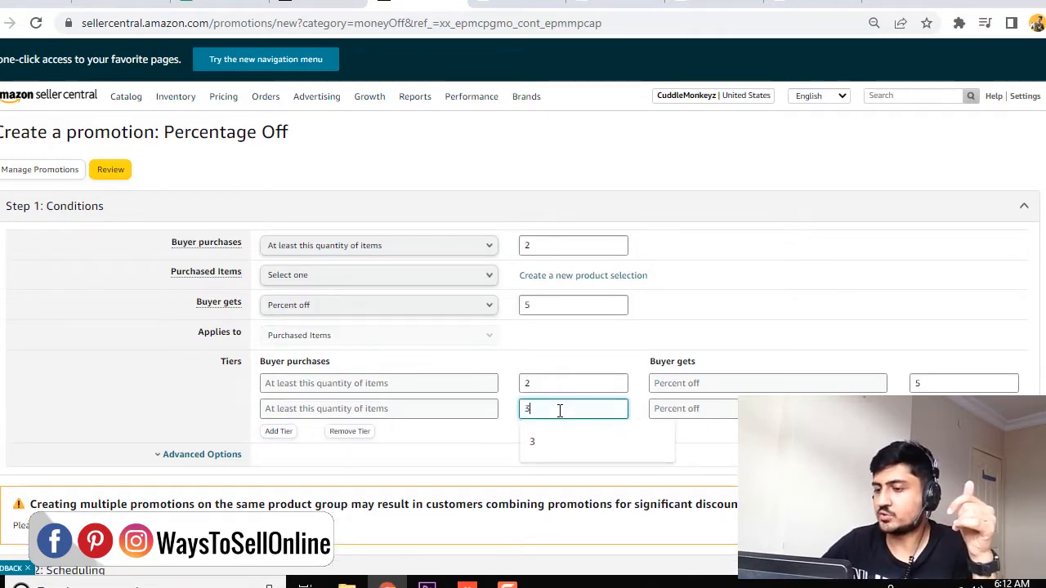
key(Tab)
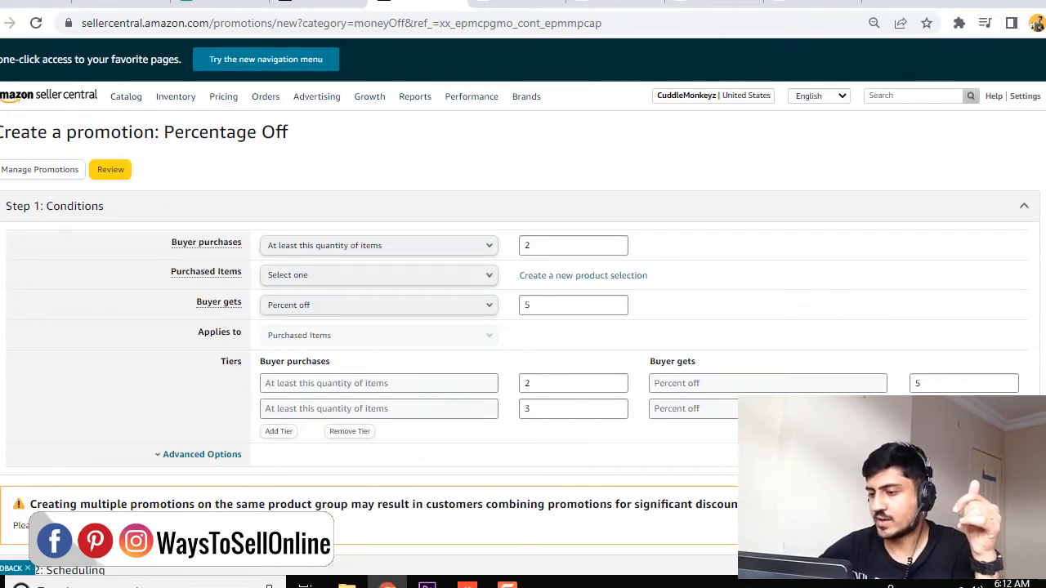
Add a third discount tier giving 15 percent off for at least 4 items.
click(280, 432)
click(551, 435)
text(4)
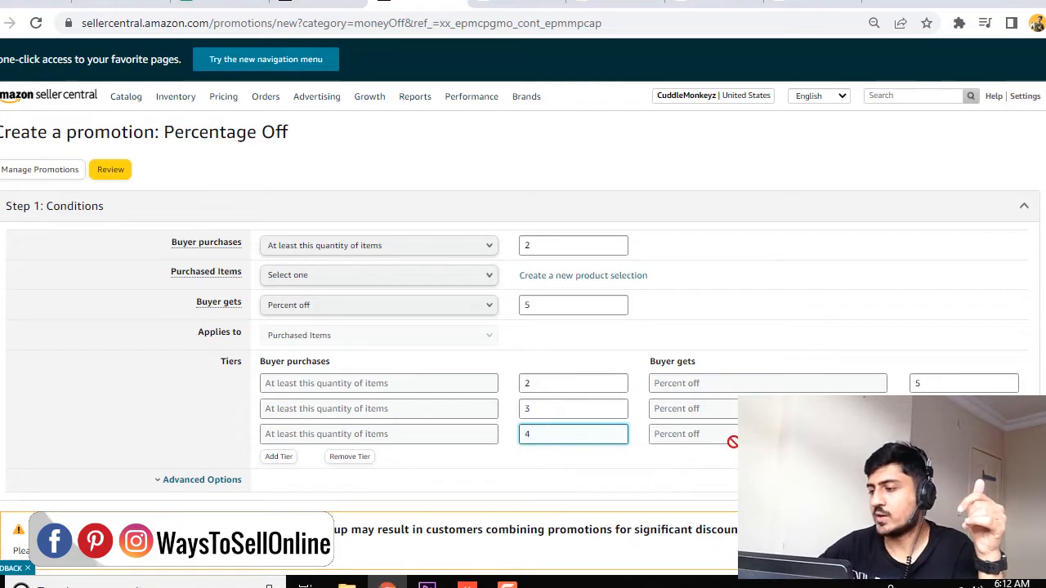
key(Tab)
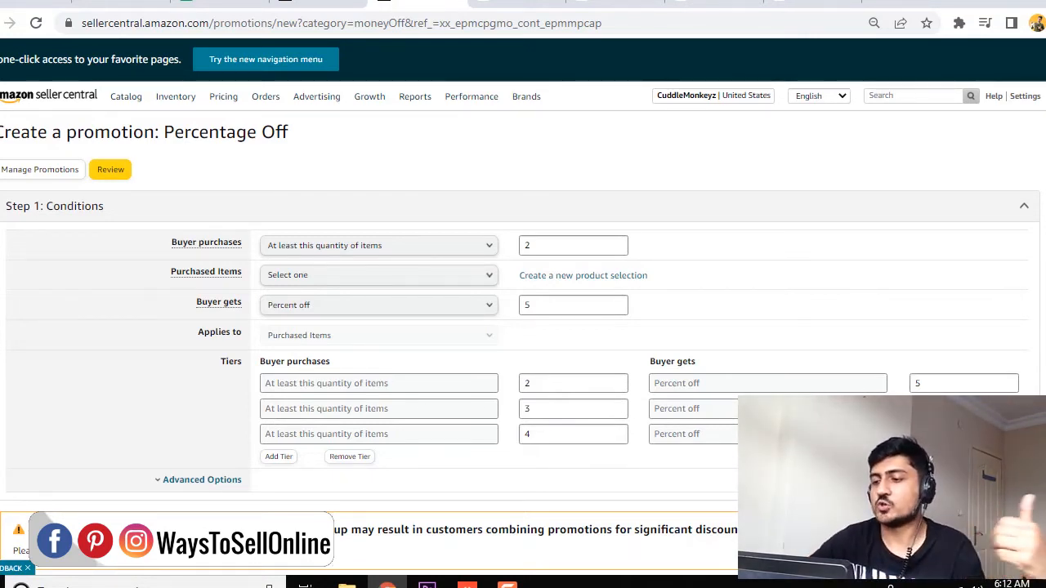
Set the promotion's end date to 04/30/2022 in the scheduling section.
scroll(387, 512, down, 1)
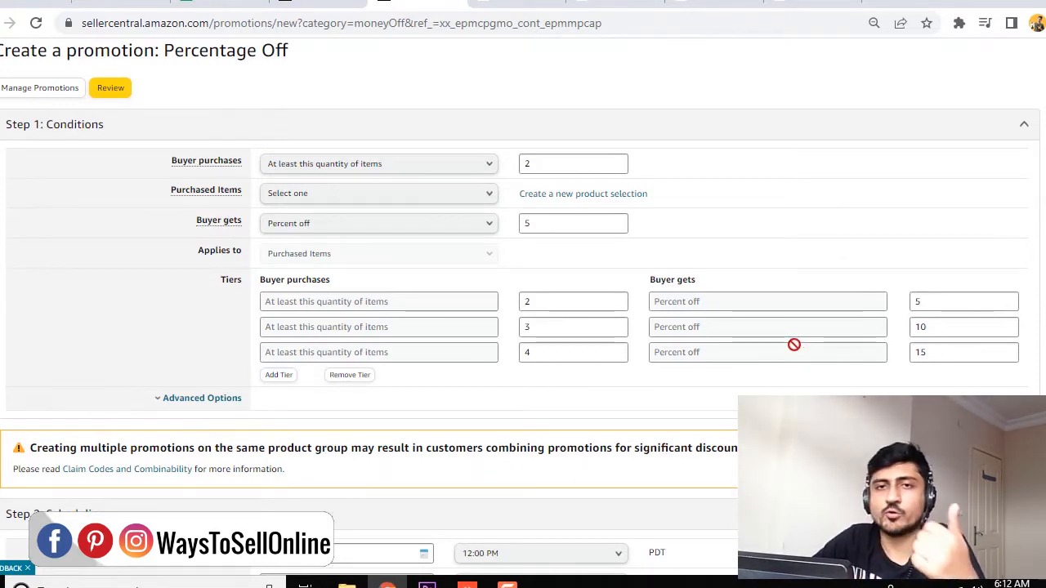
scroll(591, 390, down, 4)
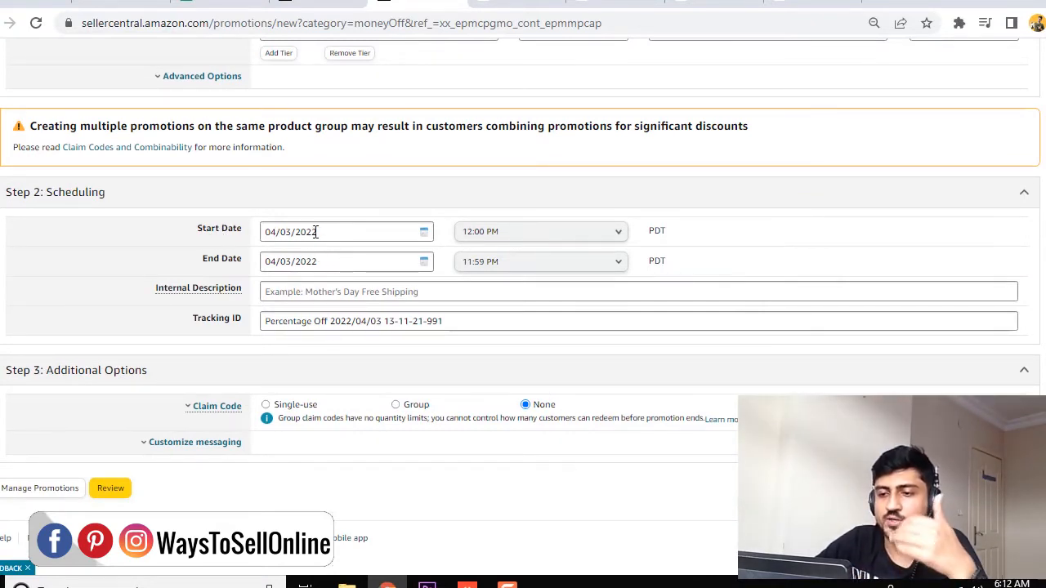
click(331, 259)
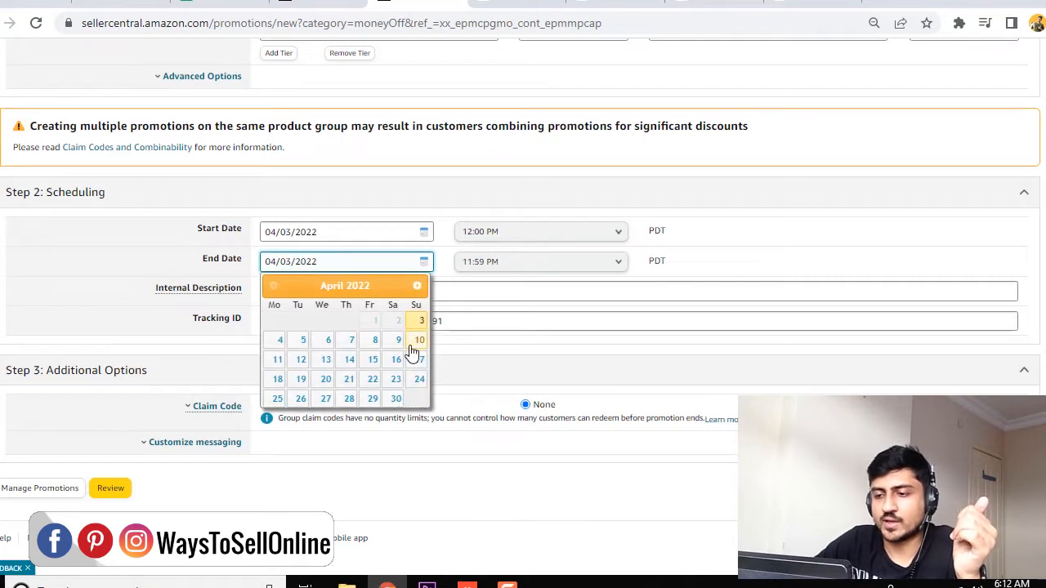
click(395, 400)
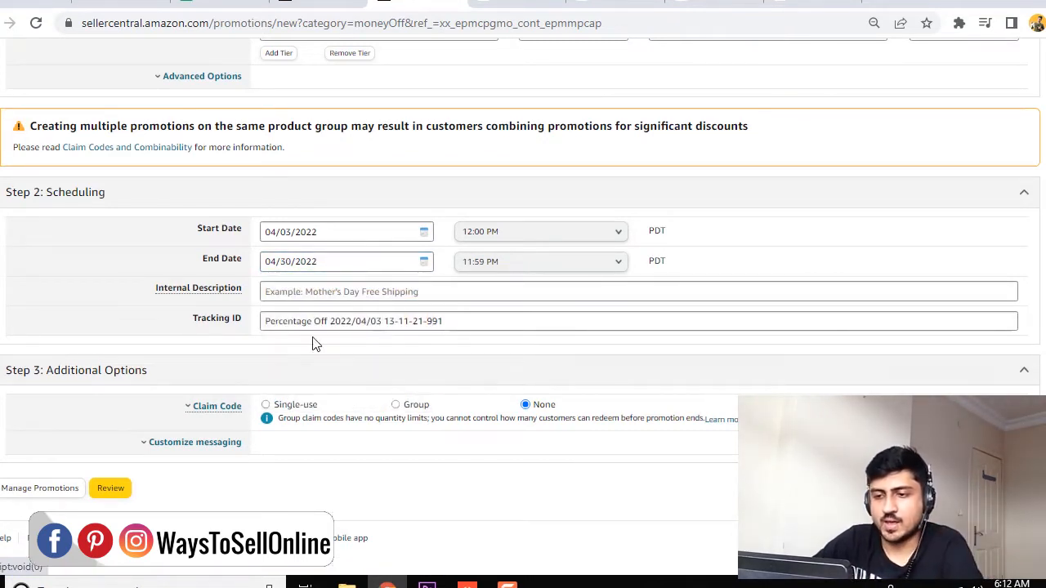
Enter "Enjoy the cool discount" as the promotion's internal description, correcting the misspelled last word.
click(325, 293)
text(Enjo)
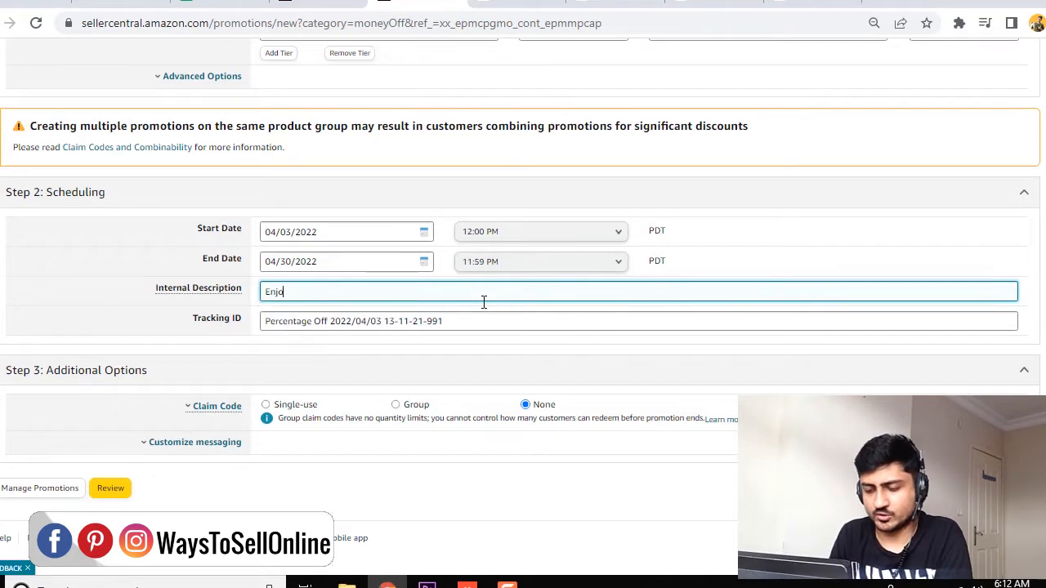
text(y yhe co)
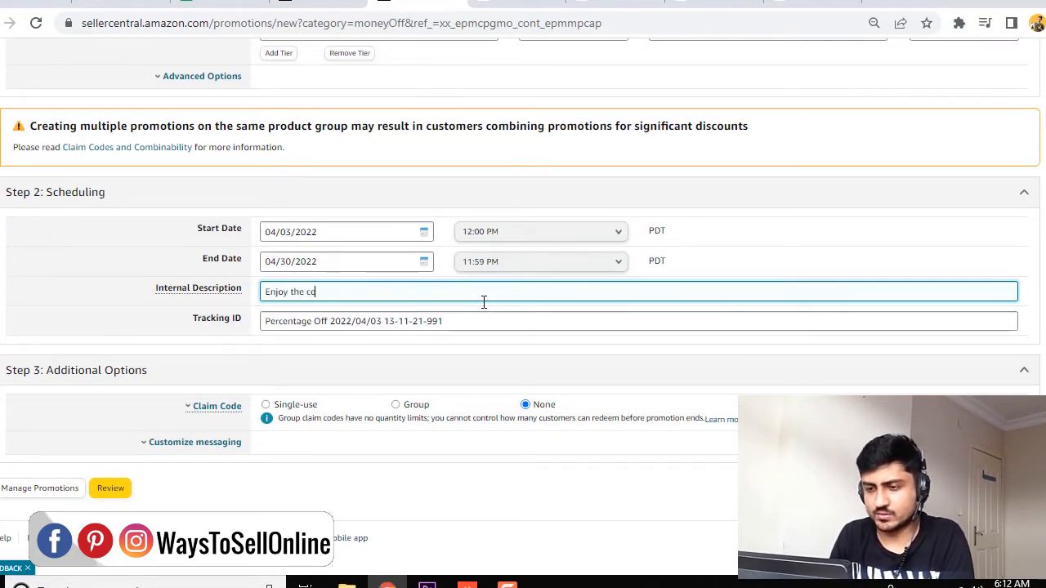
text(ol disount)
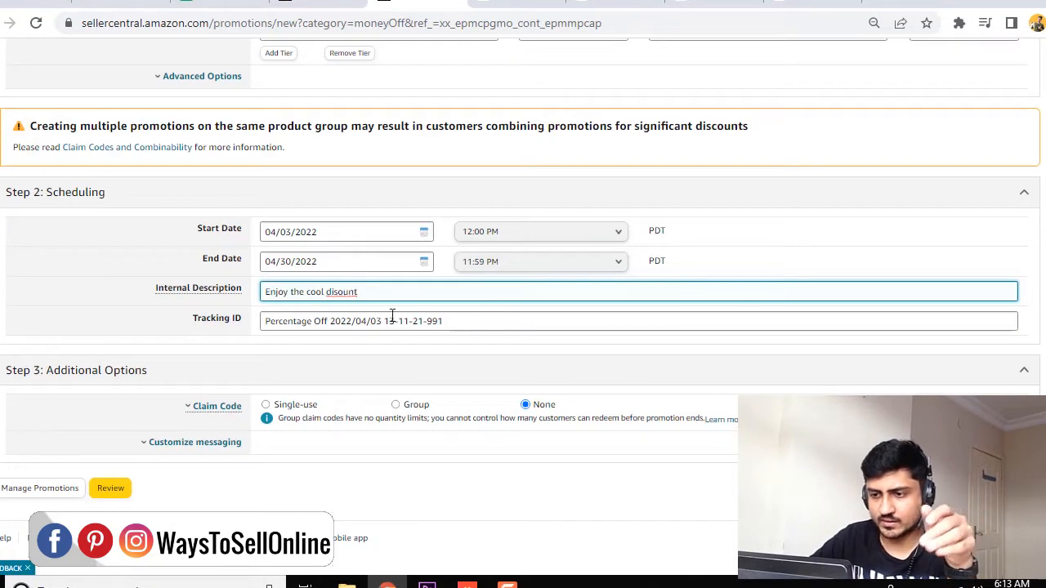
right_click(342, 292)
click(372, 302)
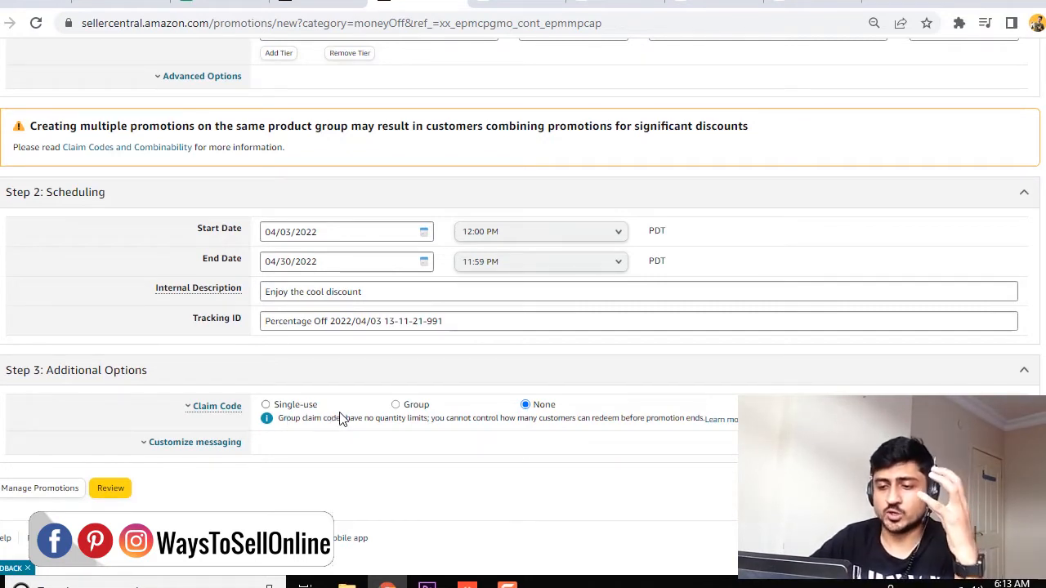
Submit the Percentage Off promotion with its tiers and schedule for review.
click(126, 489)
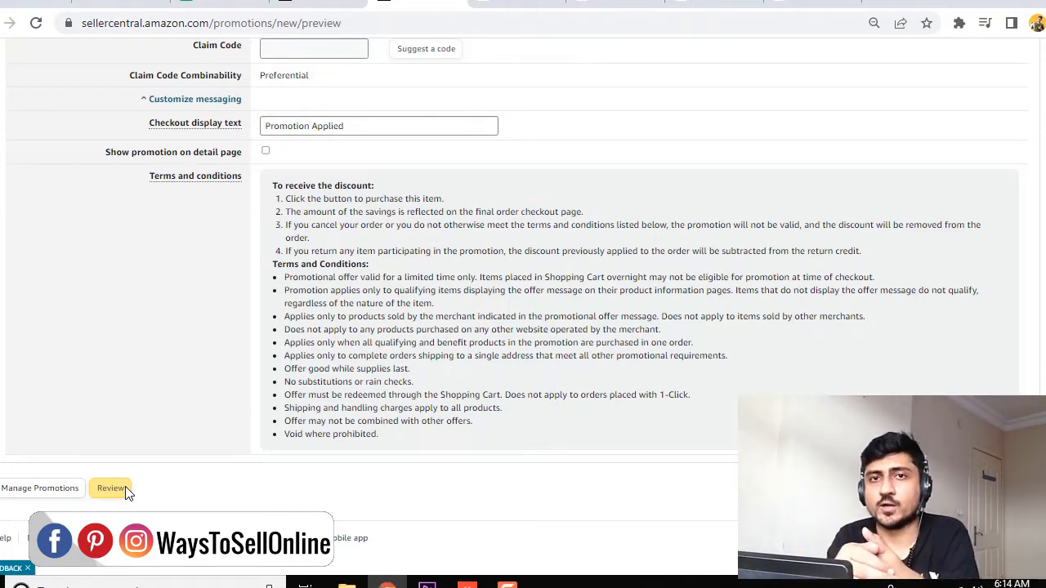
click(127, 490)
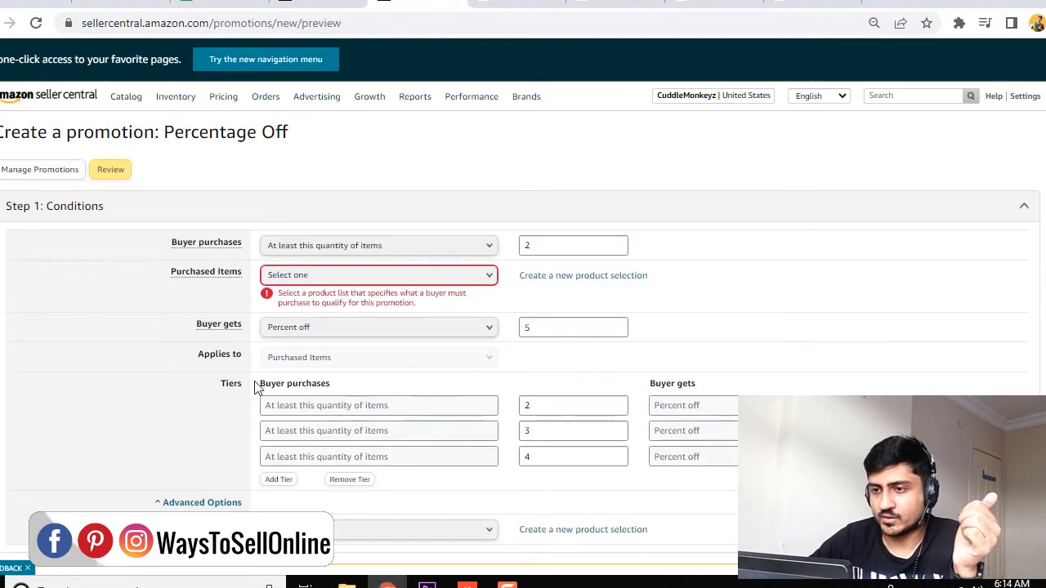
Open the Business Reports Sales Dashboard and switch its date filter to a custom range.
mouse_move(416, 95)
click(423, 168)
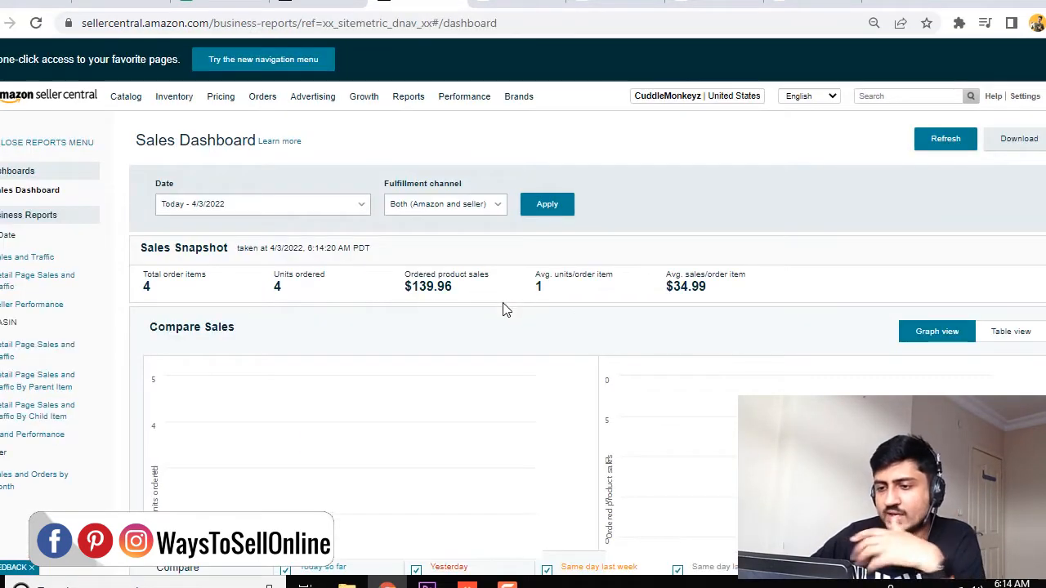
click(300, 295)
click(203, 431)
Apply a custom date range from 3/1/2022 to 3/31/2022 to the Sales Dashboard and examine the units ordered and ordered product sales.
click(215, 322)
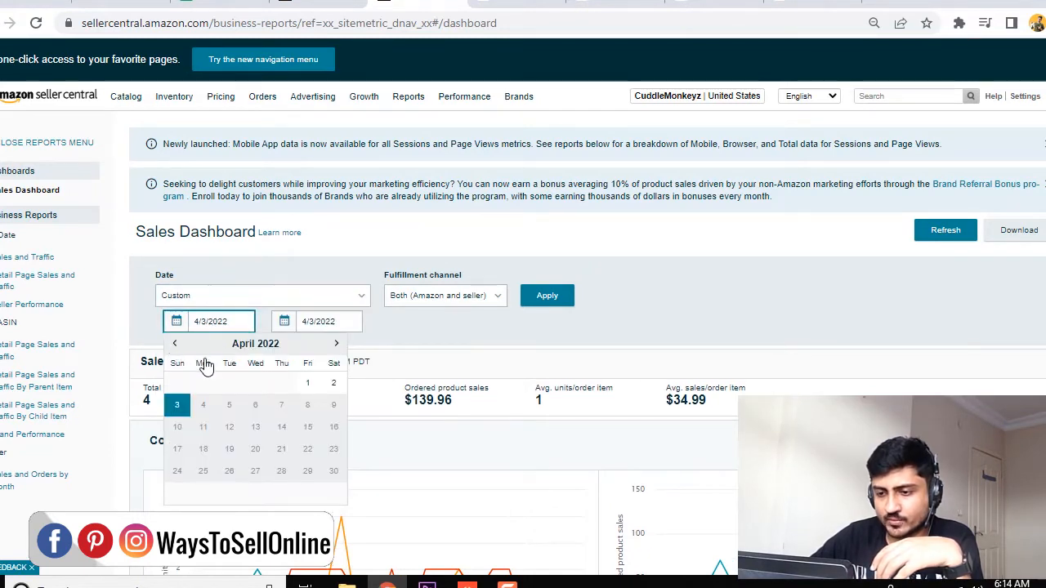
click(174, 343)
click(229, 382)
click(323, 322)
click(282, 344)
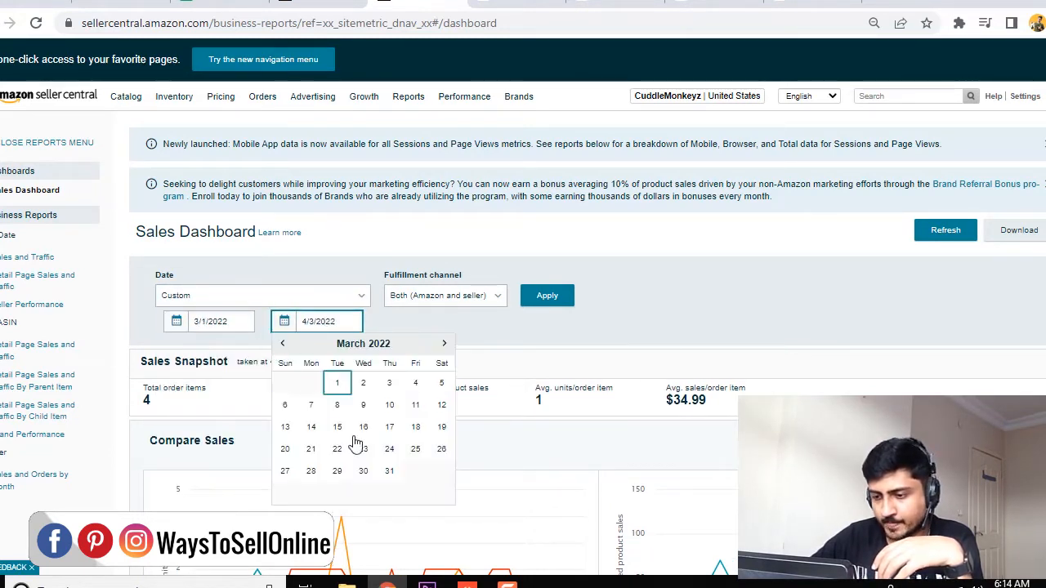
click(389, 470)
click(547, 295)
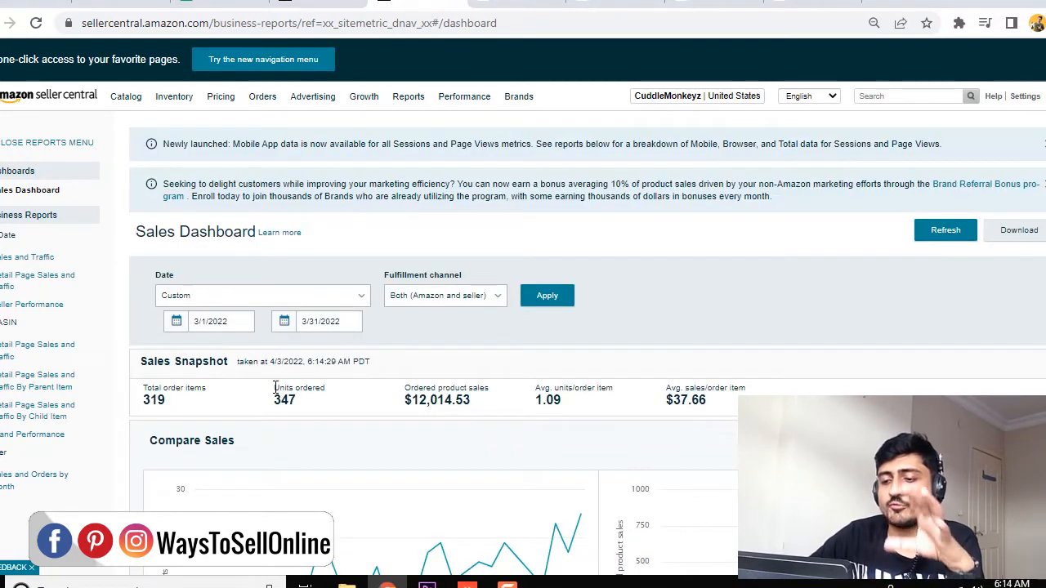
drag(274, 386, 482, 408)
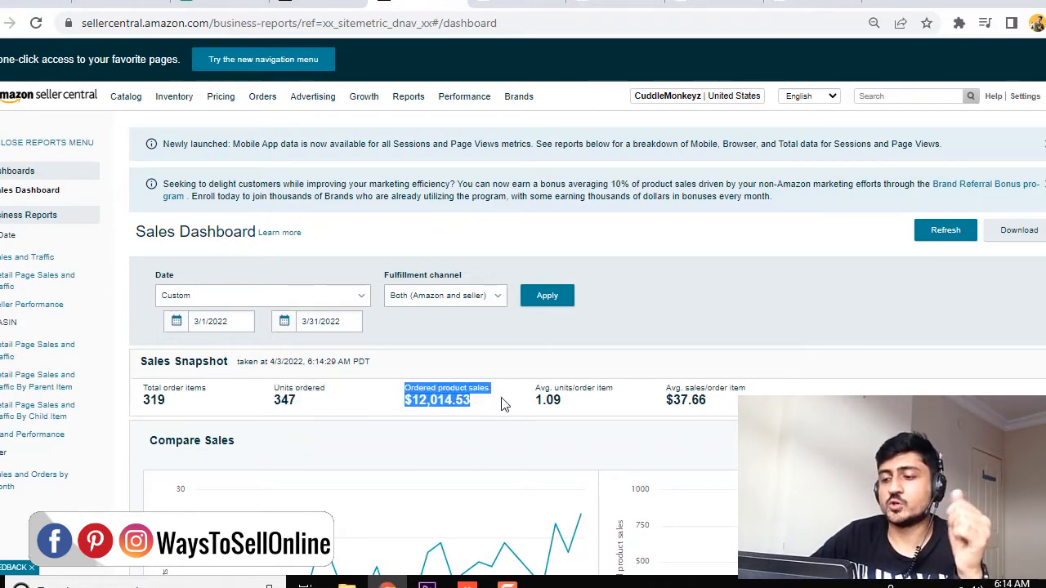
click(503, 404)
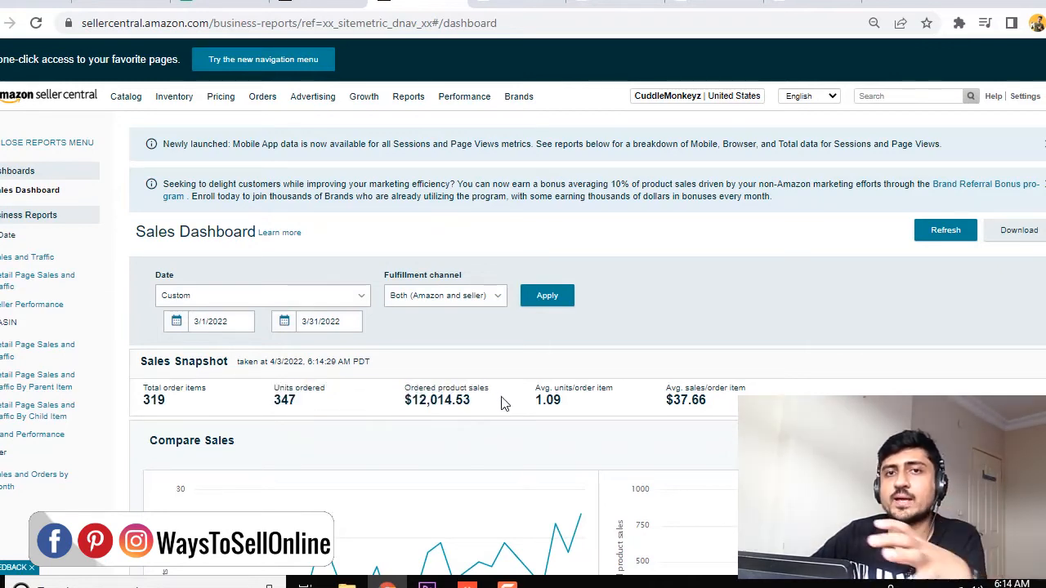